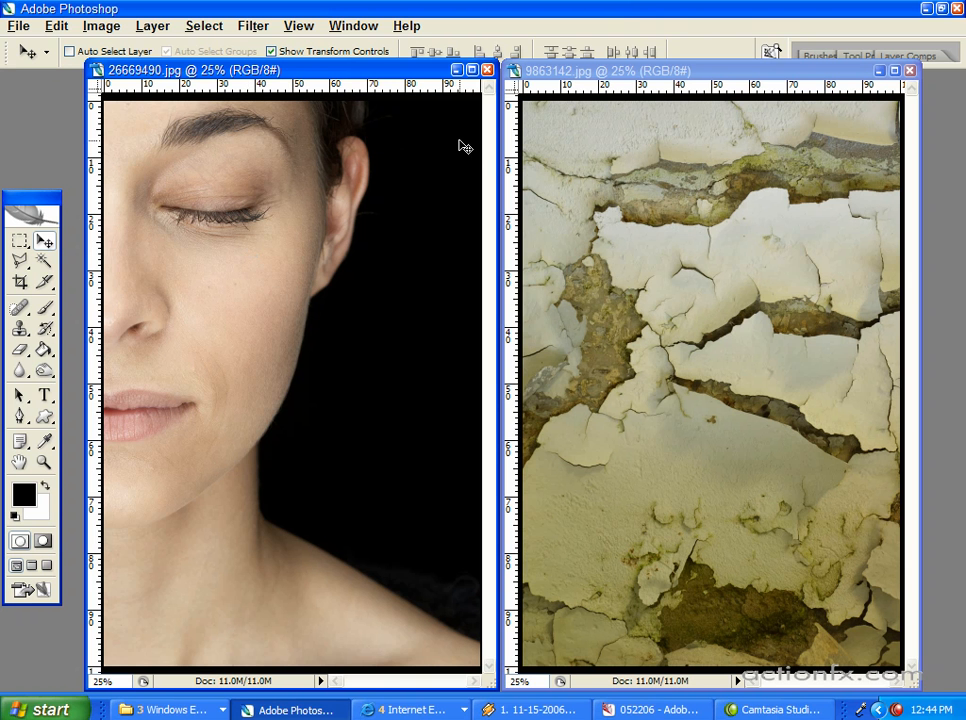
Show the Layers palette for the portrait 26669490.jpg and make the palette taller.
{"action": "left_click", "coordinate": [725, 74]}
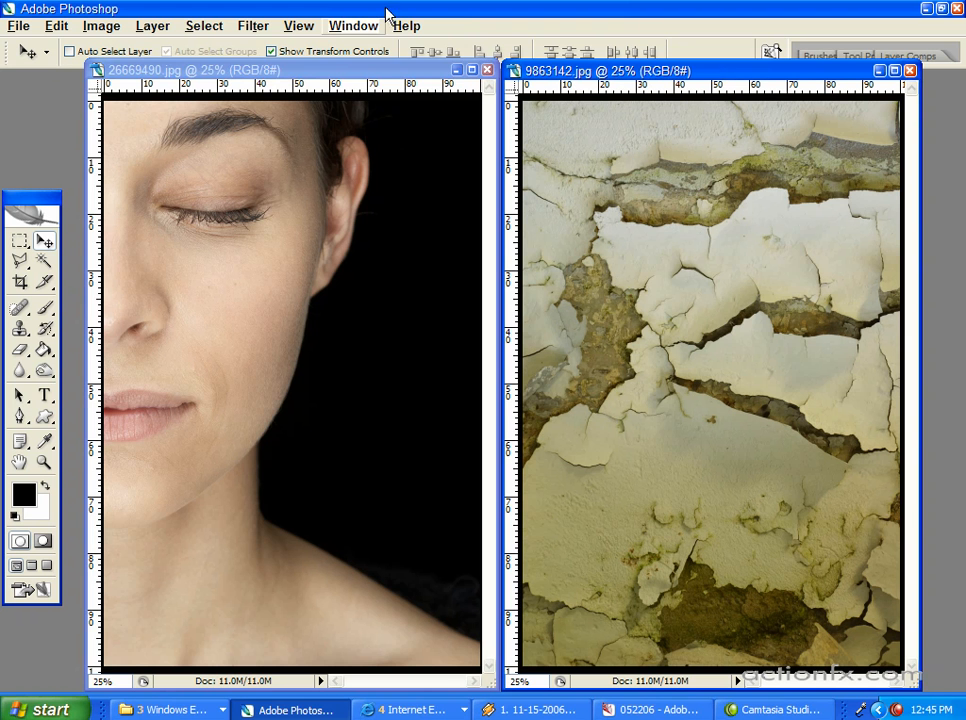
{"action": "left_click", "coordinate": [334, 71]}
{"action": "left_click", "coordinate": [362, 28]}
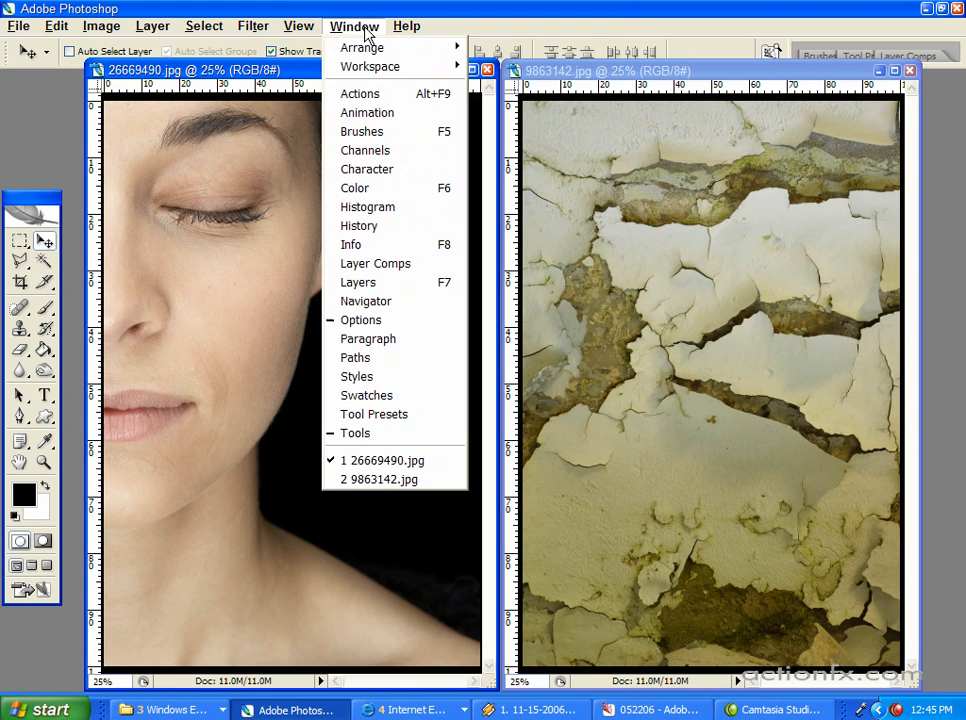
{"action": "left_click", "coordinate": [362, 283]}
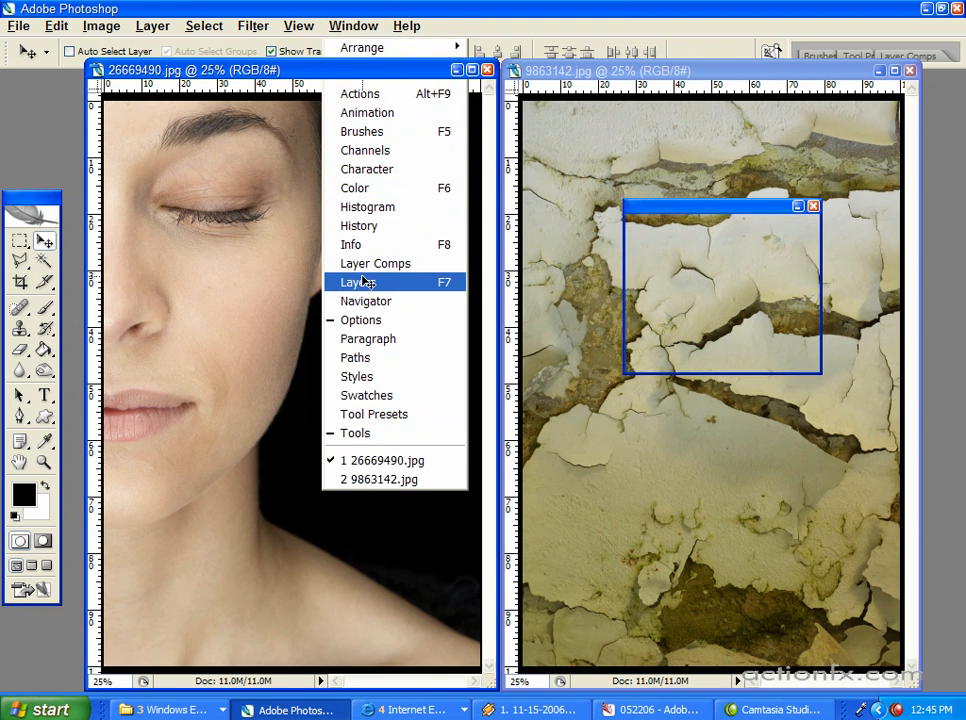
{"action": "left_click_drag", "start_coordinate": [814, 370], "coordinate": [817, 504]}
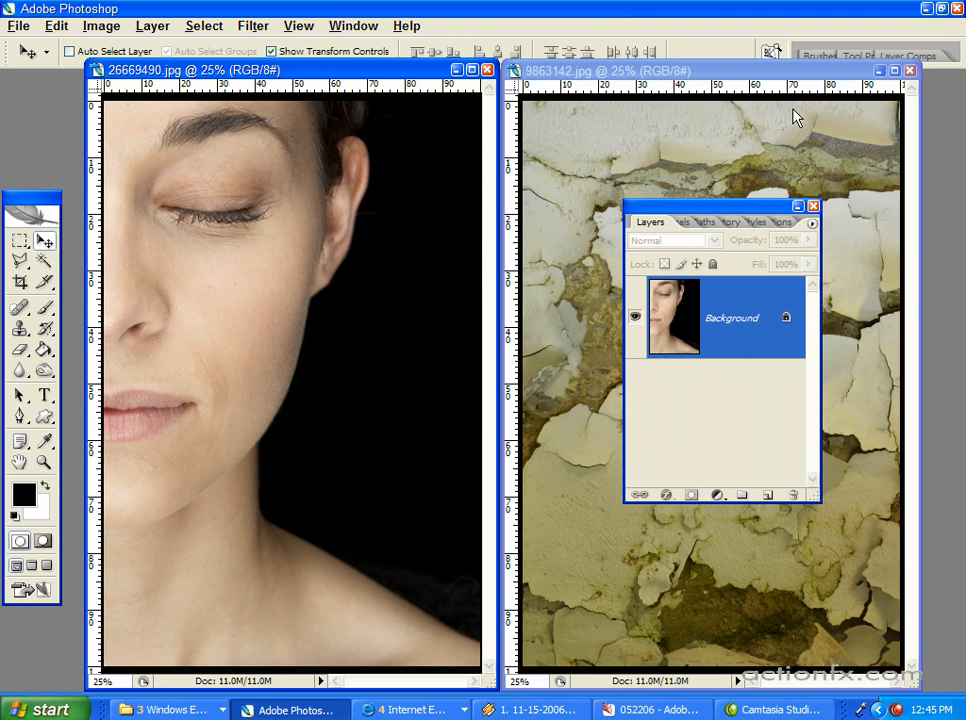
Copy the entire cracked-paint texture from 9863142.jpg and paste it into the portrait 26669490.jpg as a new layer.
{"action": "left_click", "coordinate": [752, 72]}
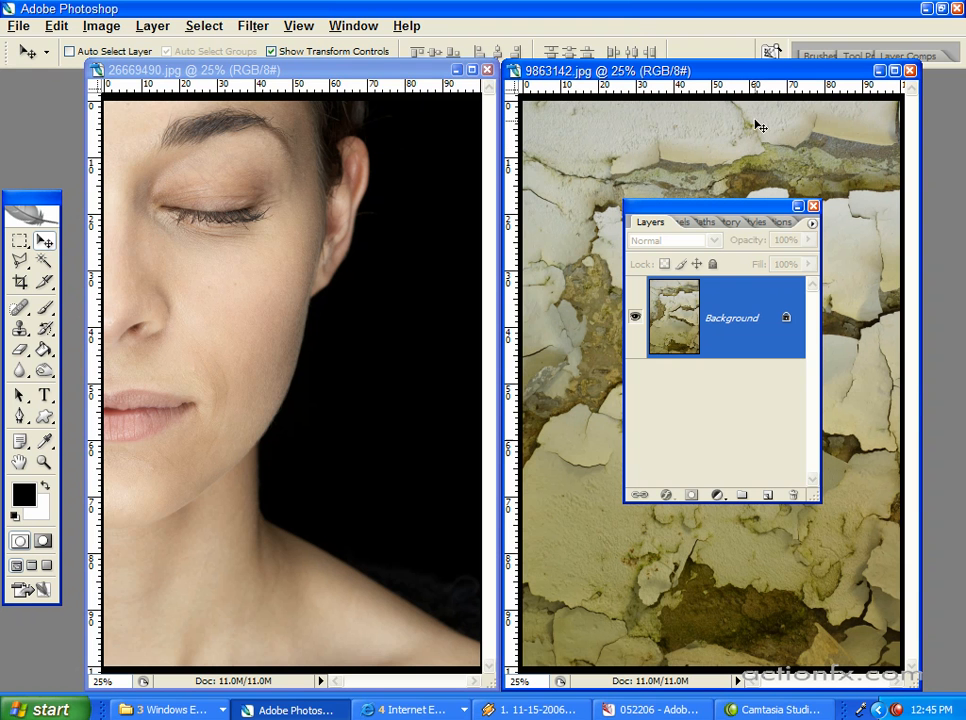
{"action": "key", "text": "ctrl+a"}
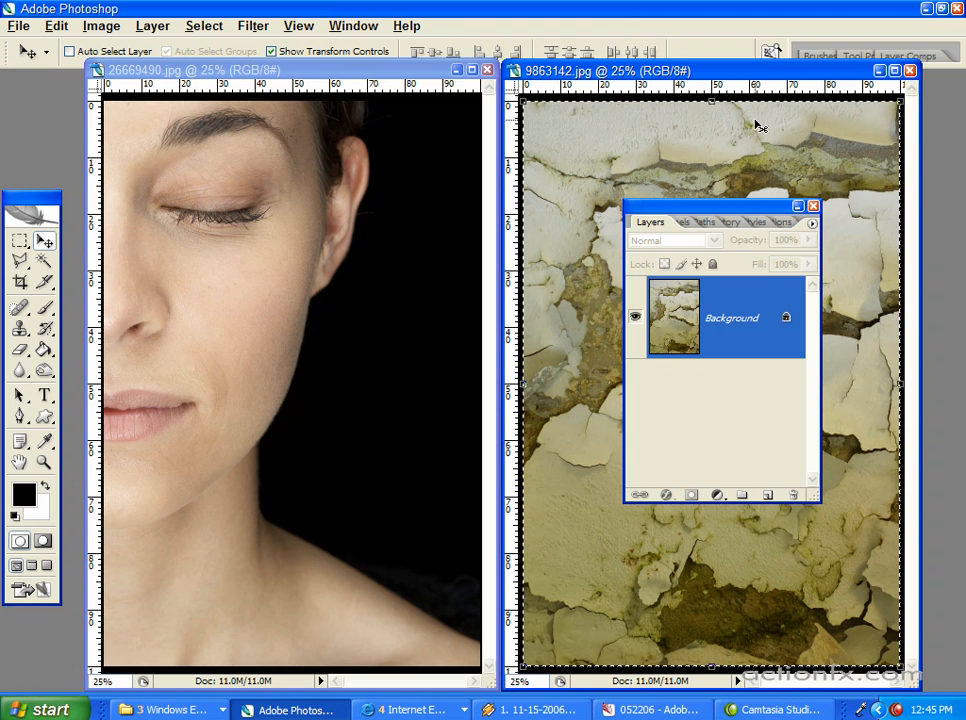
{"action": "key", "text": "ctrl+c"}
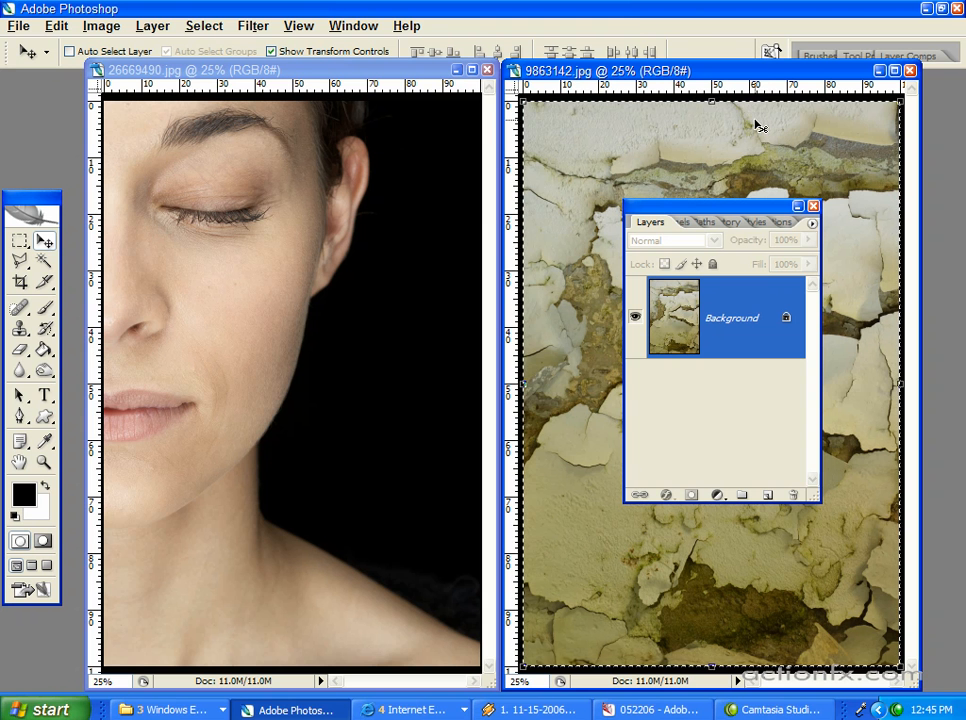
{"action": "left_click", "coordinate": [414, 75]}
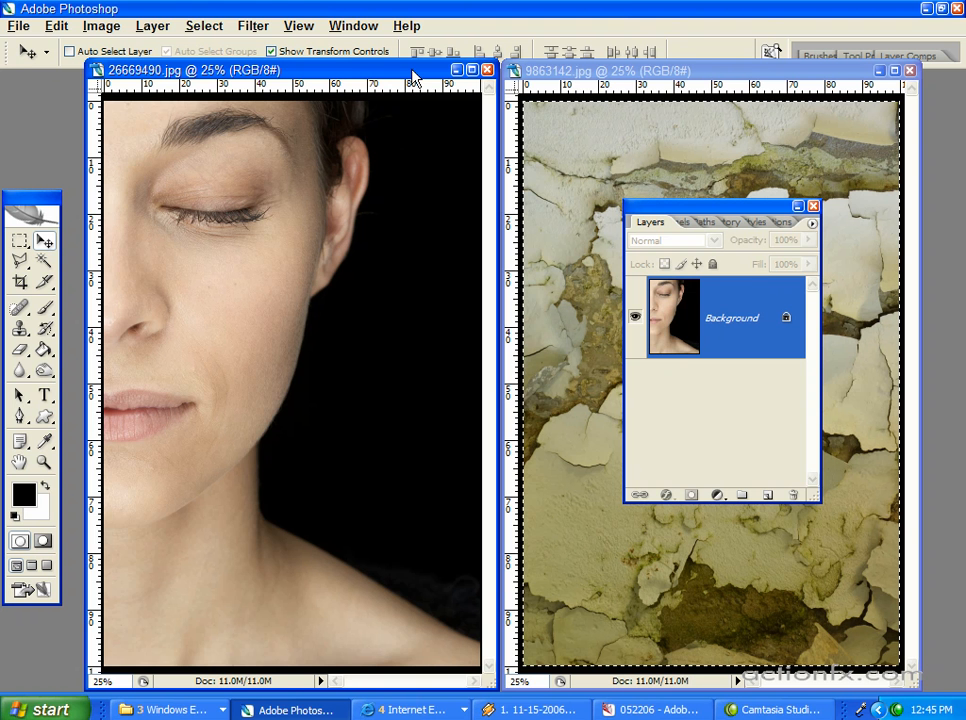
{"action": "key", "text": "ctrl+v"}
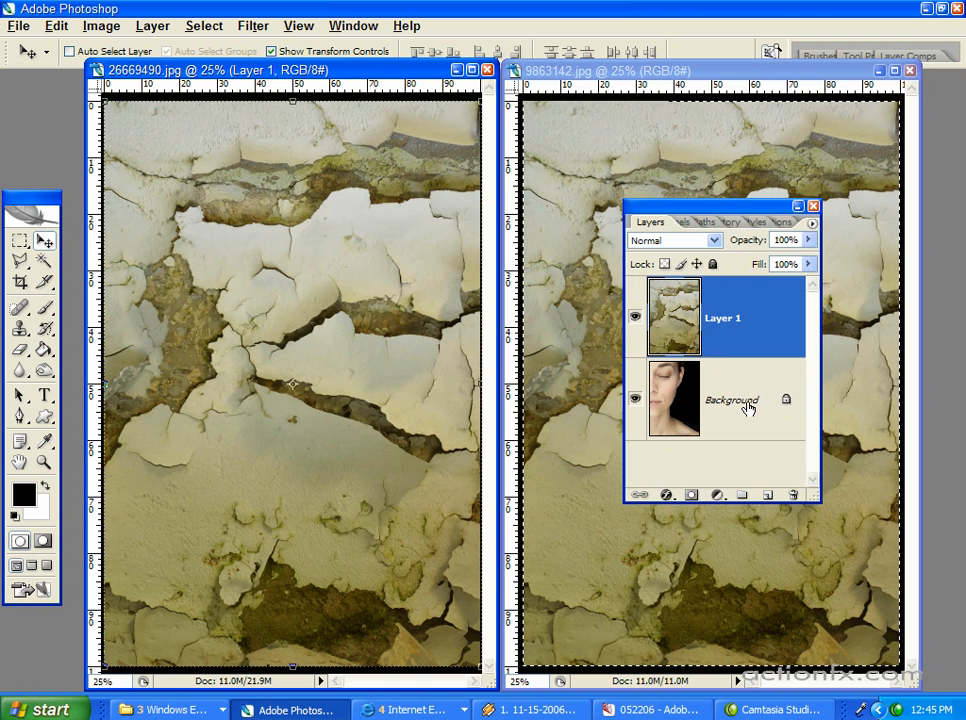
Set the pasted texture layer's blend mode to Overlay and compare the portrait with and without it.
{"action": "left_click", "coordinate": [714, 241]}
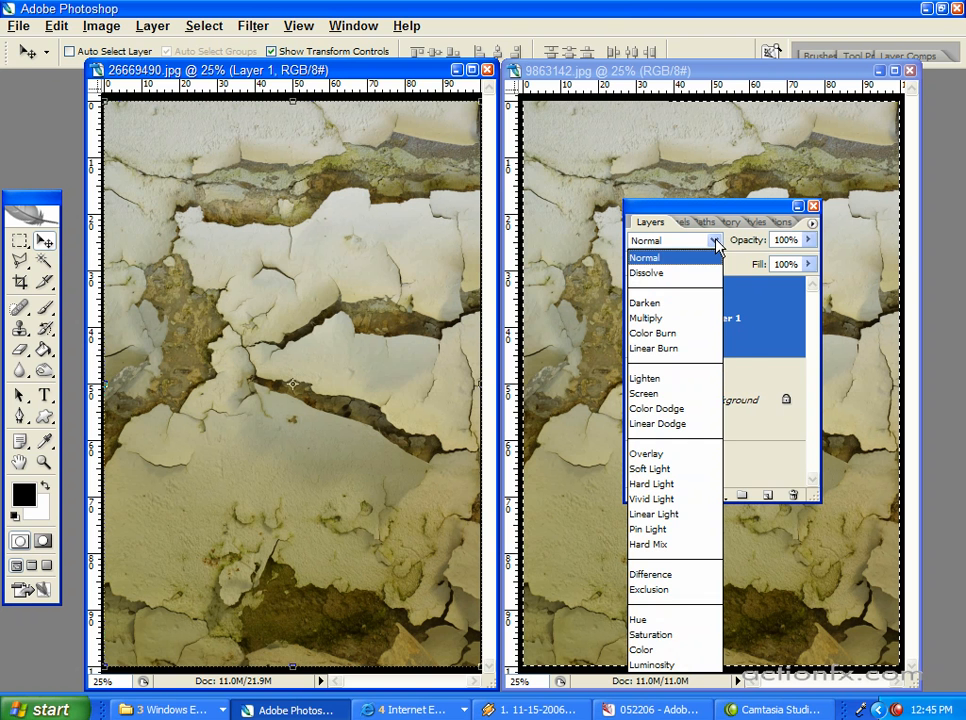
{"action": "left_click", "coordinate": [655, 454]}
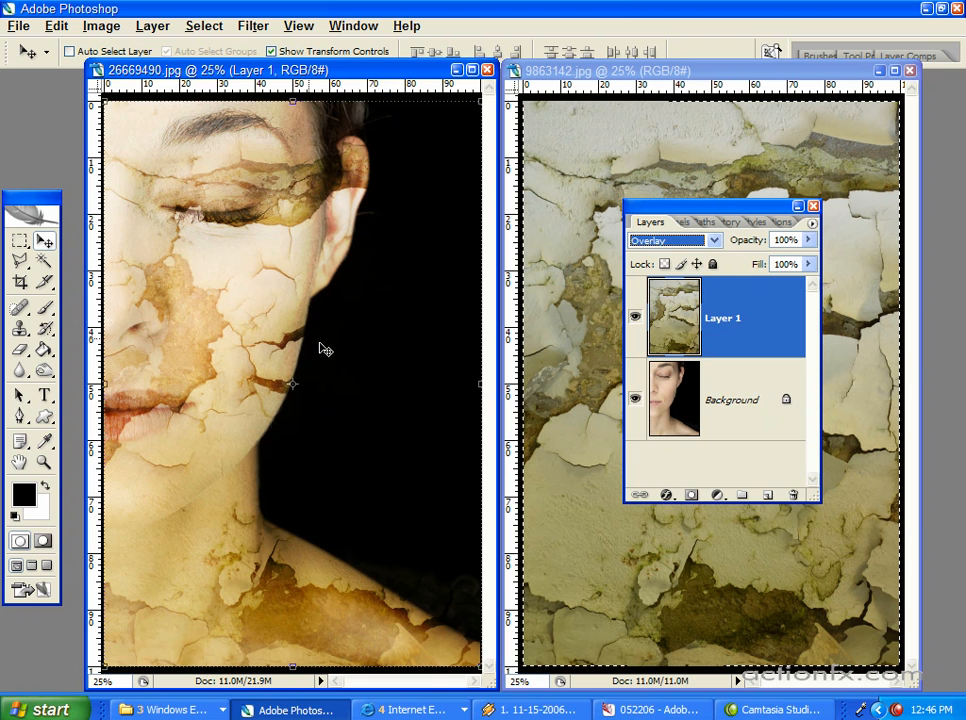
{"action": "left_click", "coordinate": [636, 317]}
{"action": "left_click", "coordinate": [636, 318]}
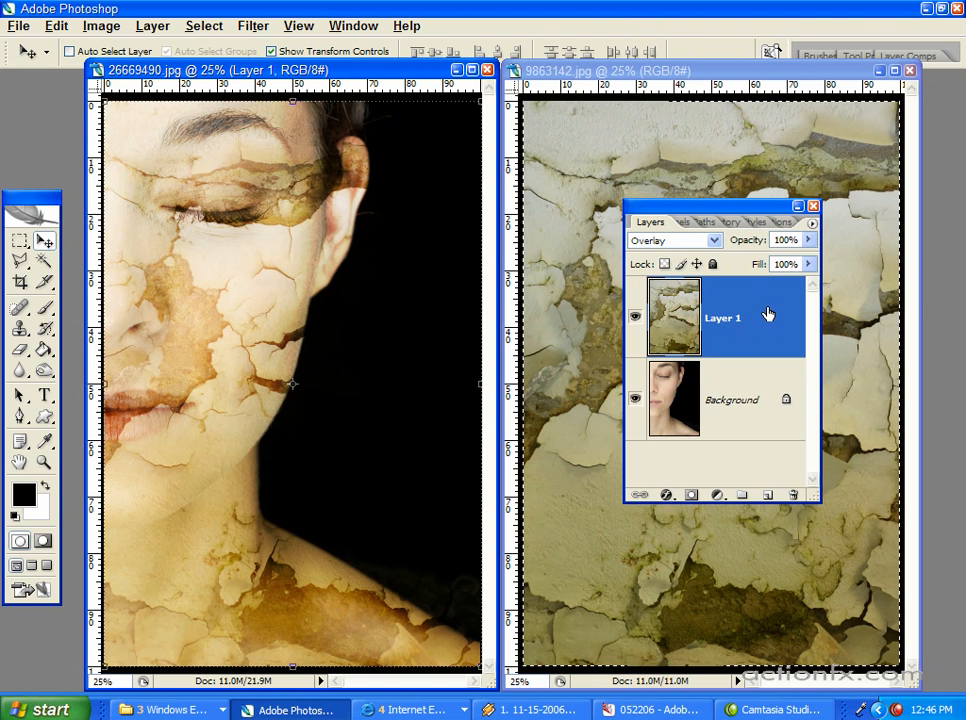
Duplicate the texture layer, set the copy's blend mode to Soft Light, and toggle its visibility to compare the effect.
{"action": "left_click_drag", "start_coordinate": [768, 315], "coordinate": [768, 497]}
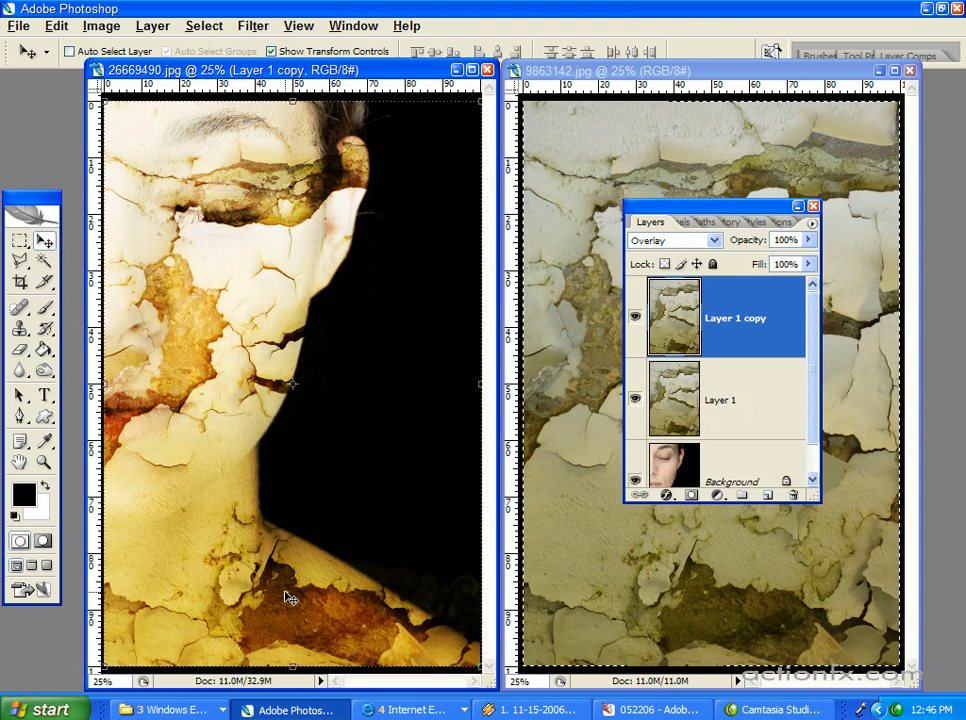
{"action": "left_click", "coordinate": [714, 241]}
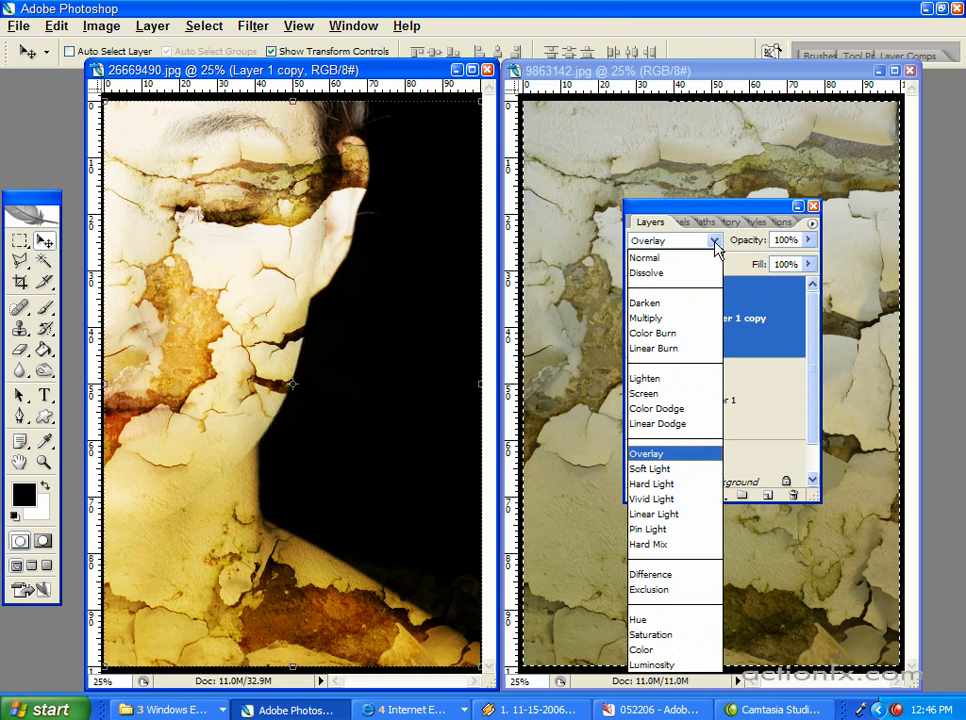
{"action": "left_click", "coordinate": [667, 469]}
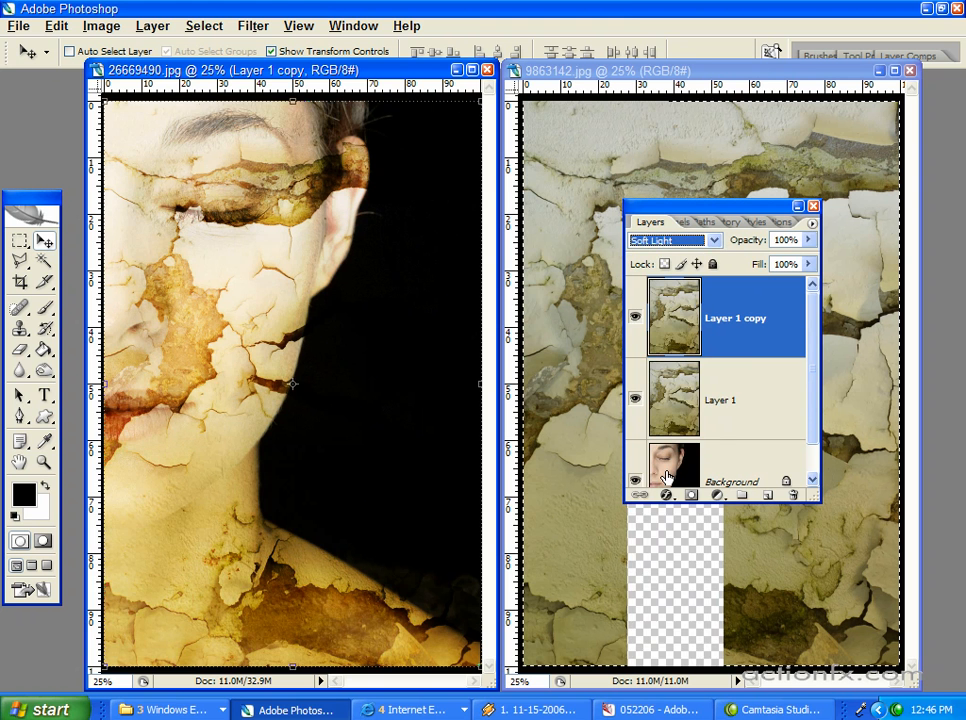
{"action": "left_click", "coordinate": [635, 320]}
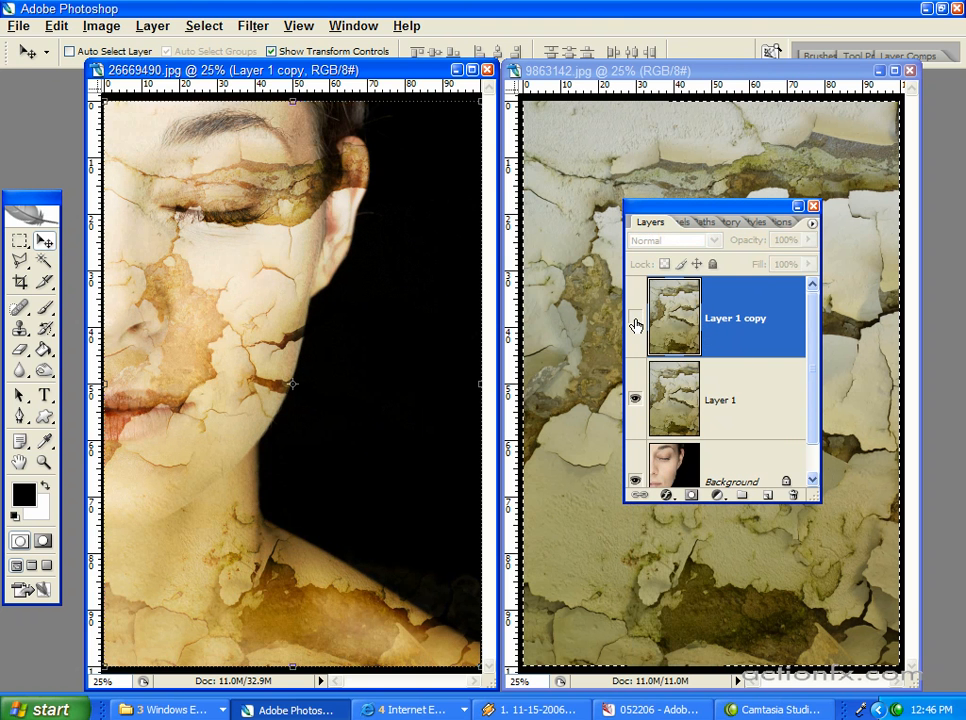
{"action": "left_click", "coordinate": [636, 320]}
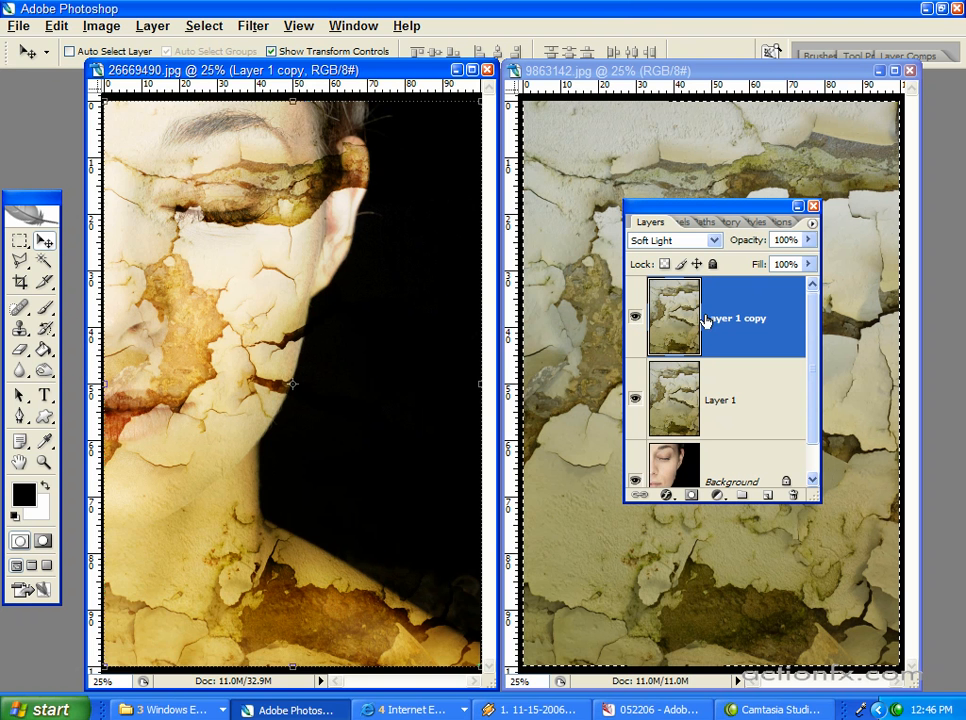
{"action": "left_click", "coordinate": [636, 318]}
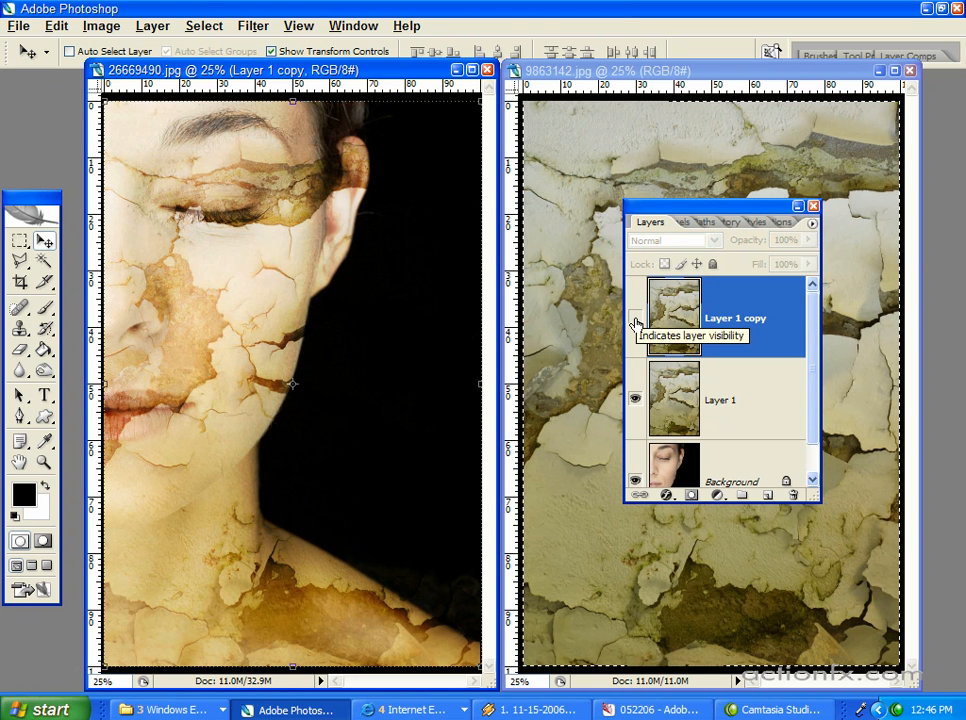
{"action": "left_click", "coordinate": [636, 320]}
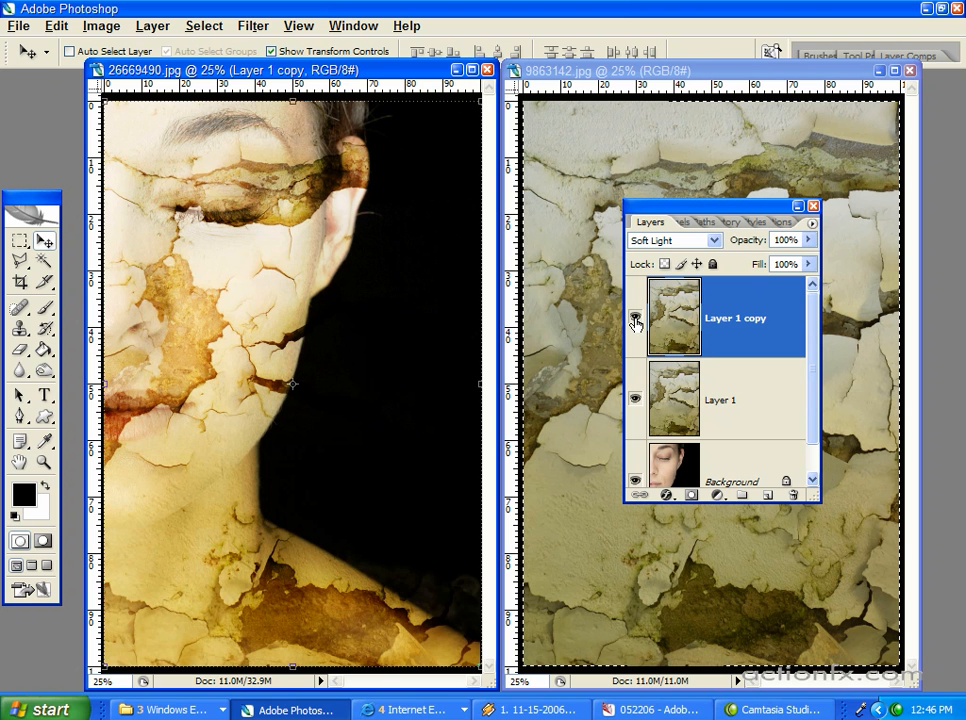
Duplicate the Background layer and place the copy at the top of the layer stack, with the portrait document maximized.
{"action": "left_click_drag", "start_coordinate": [748, 459], "coordinate": [767, 494]}
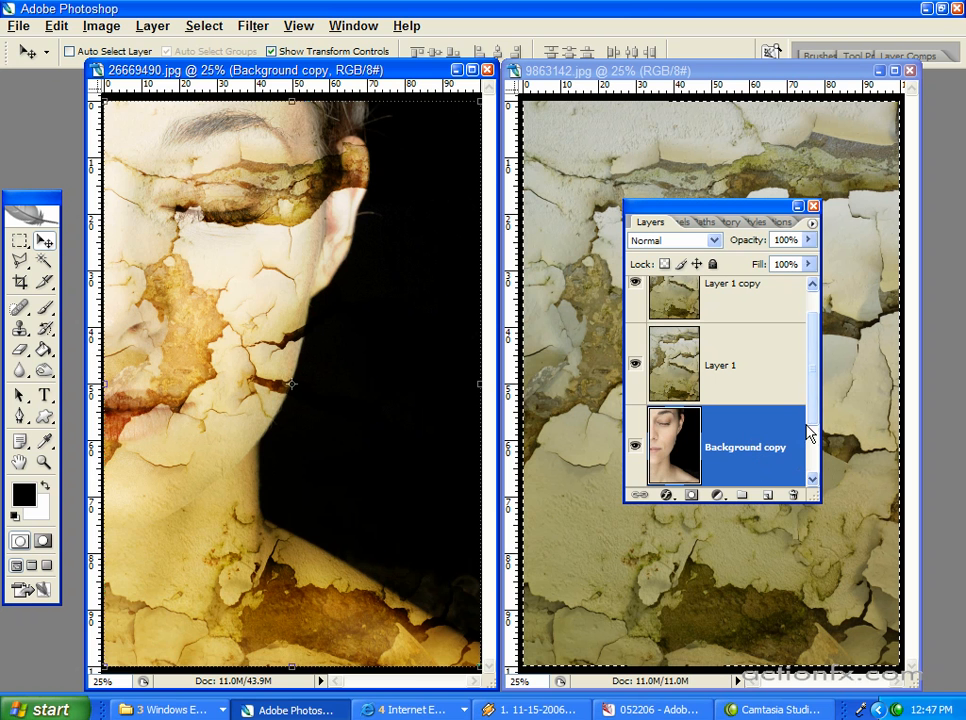
{"action": "left_click_drag", "start_coordinate": [821, 496], "coordinate": [838, 630]}
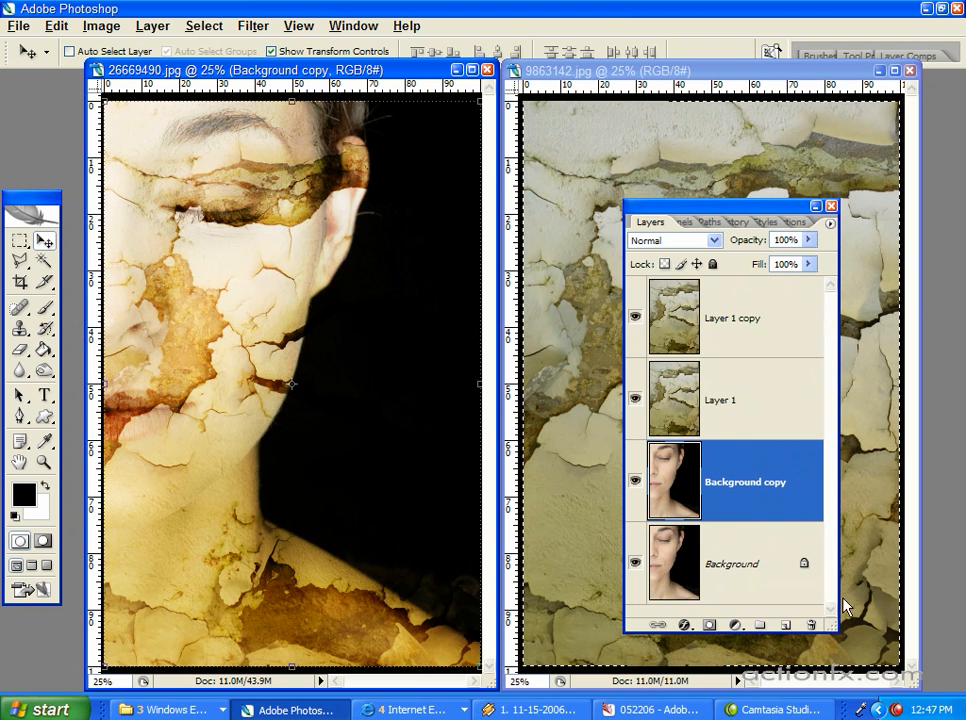
{"action": "left_click", "coordinate": [879, 70]}
{"action": "left_click", "coordinate": [456, 70]}
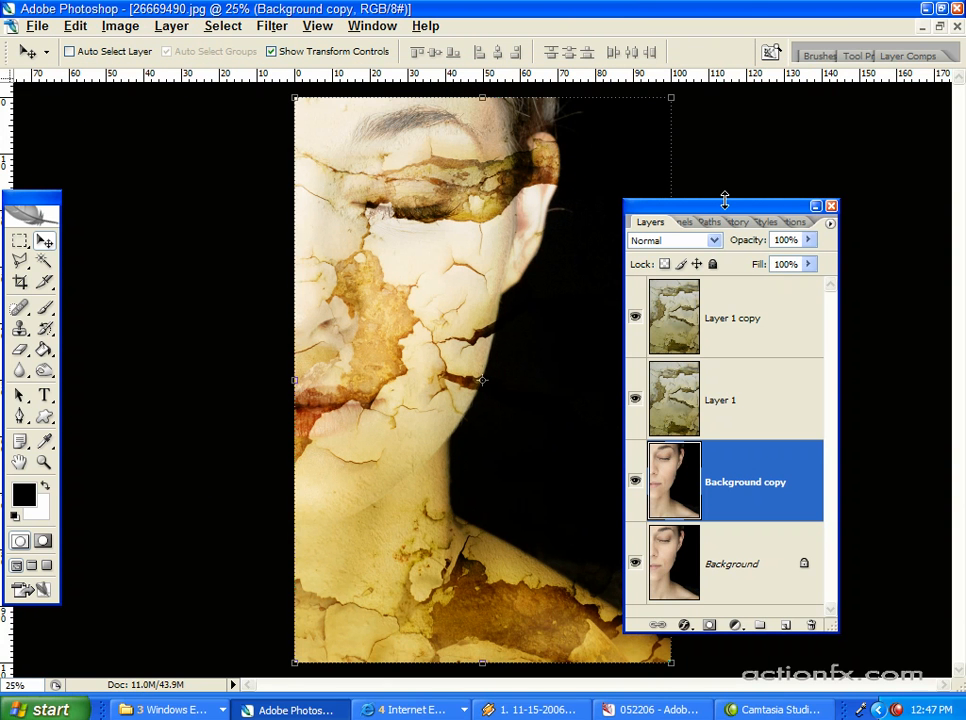
{"action": "left_click_drag", "start_coordinate": [730, 201], "coordinate": [834, 177]}
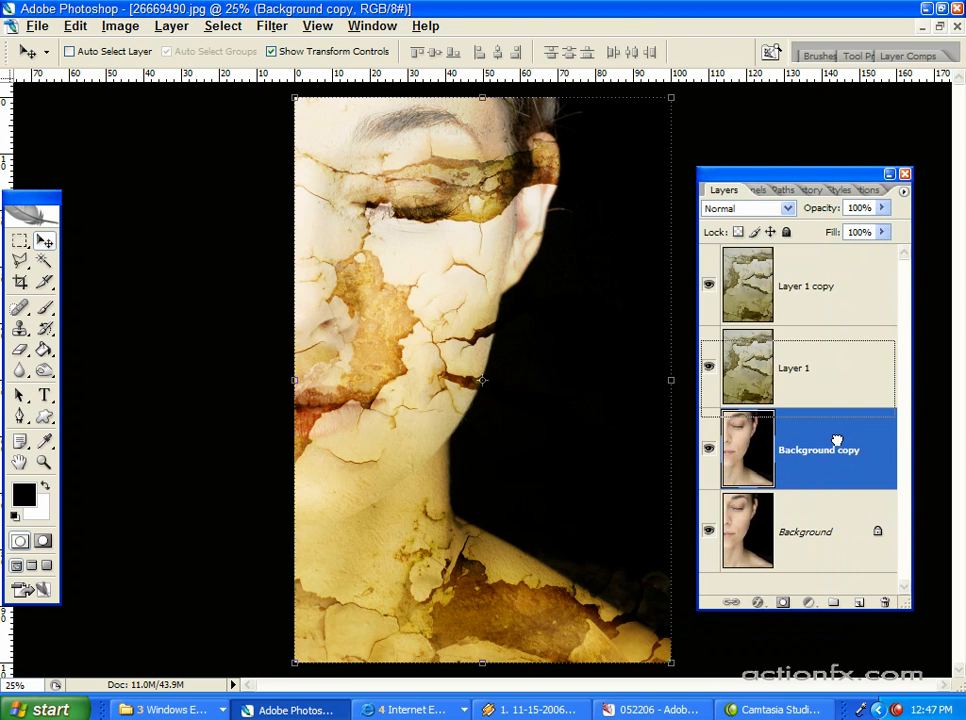
{"action": "left_click_drag", "start_coordinate": [837, 438], "coordinate": [824, 403]}
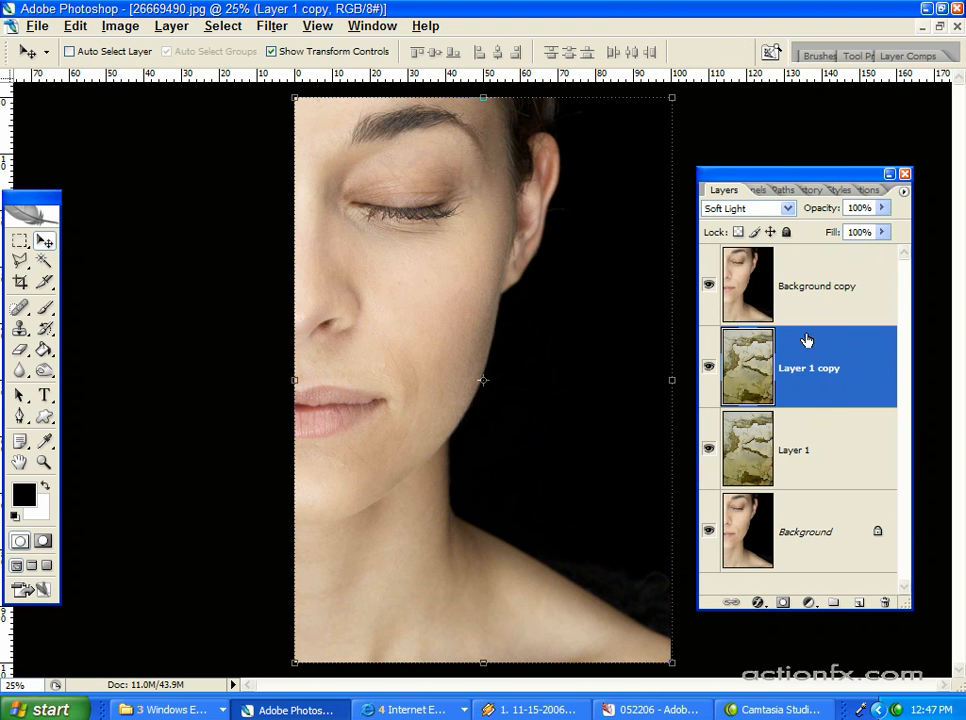
{"action": "left_click", "coordinate": [816, 270]}
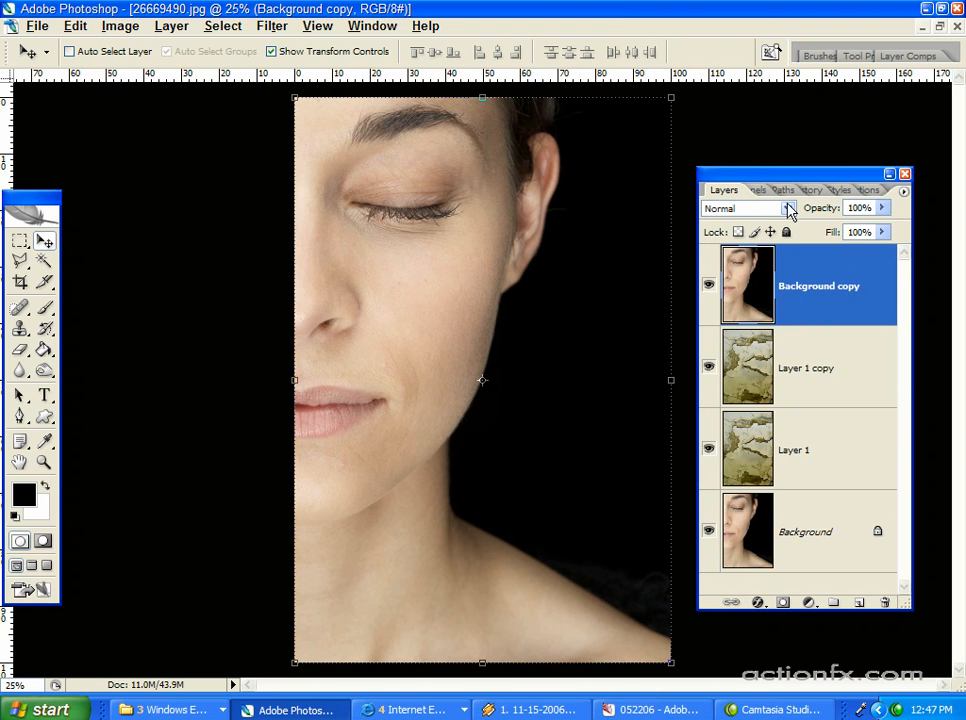
Desaturate the Background copy layer and set its blend mode to Multiply.
{"action": "left_click", "coordinate": [114, 28]}
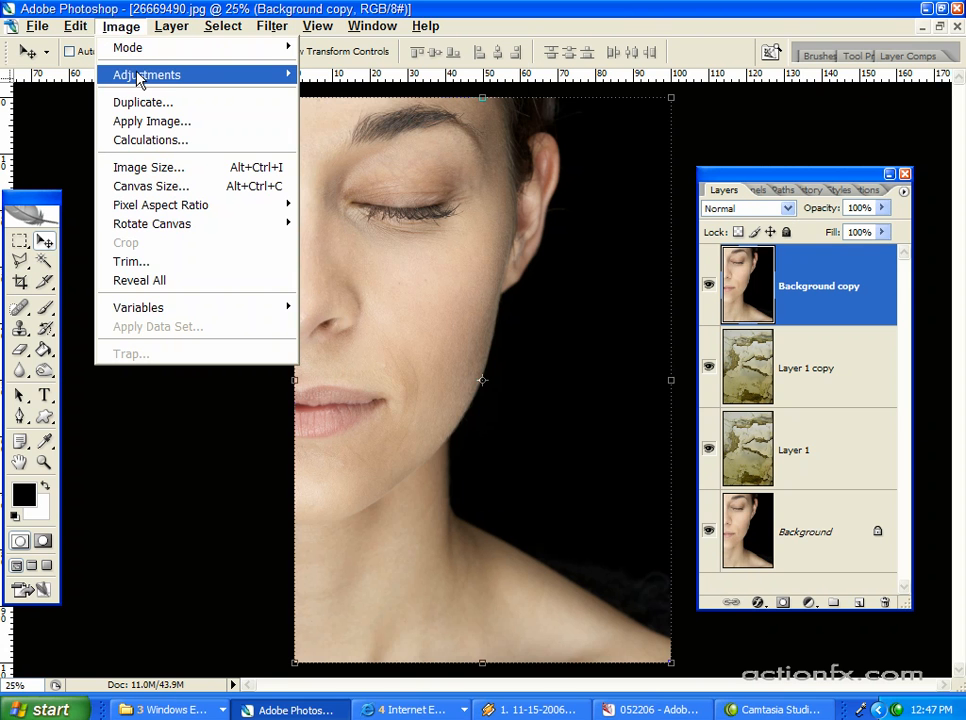
{"action": "mouse_move", "coordinate": [170, 77]}
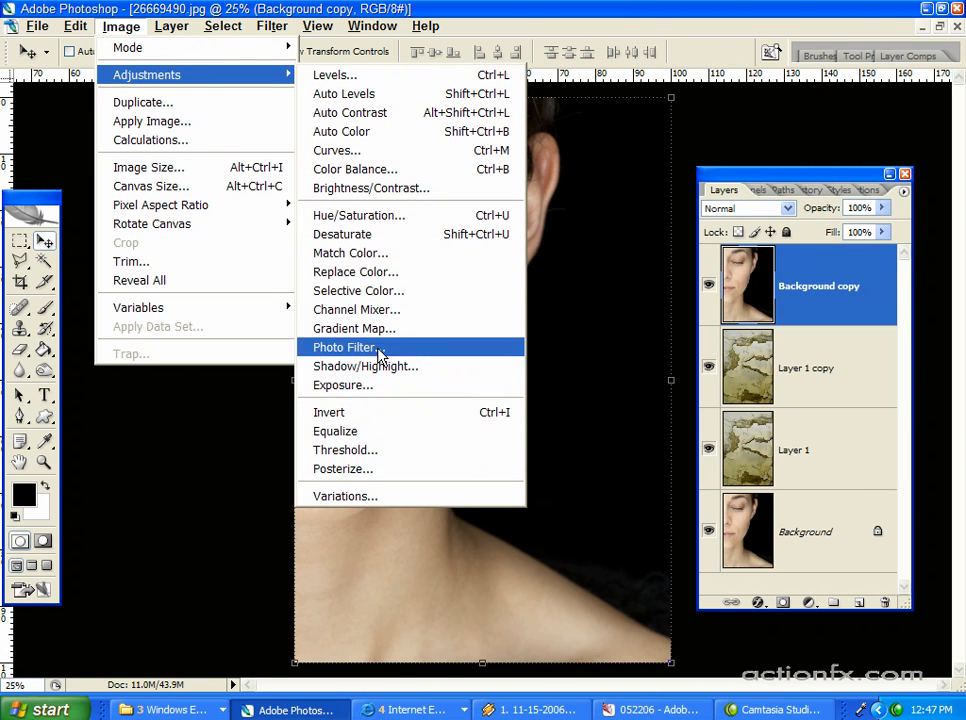
{"action": "left_click", "coordinate": [359, 236]}
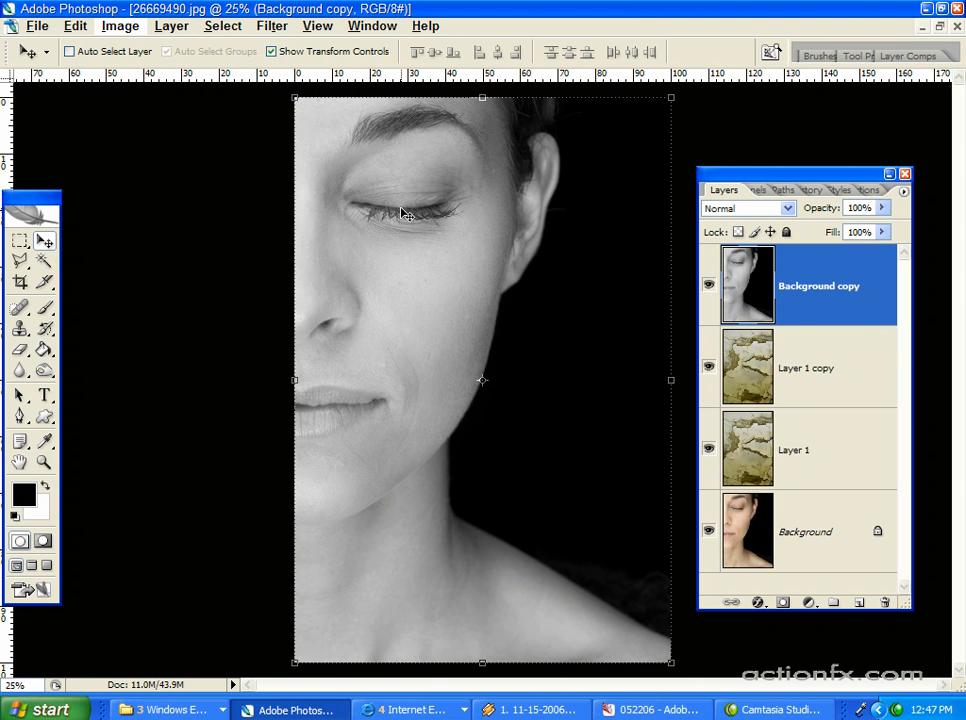
{"action": "left_click", "coordinate": [788, 209]}
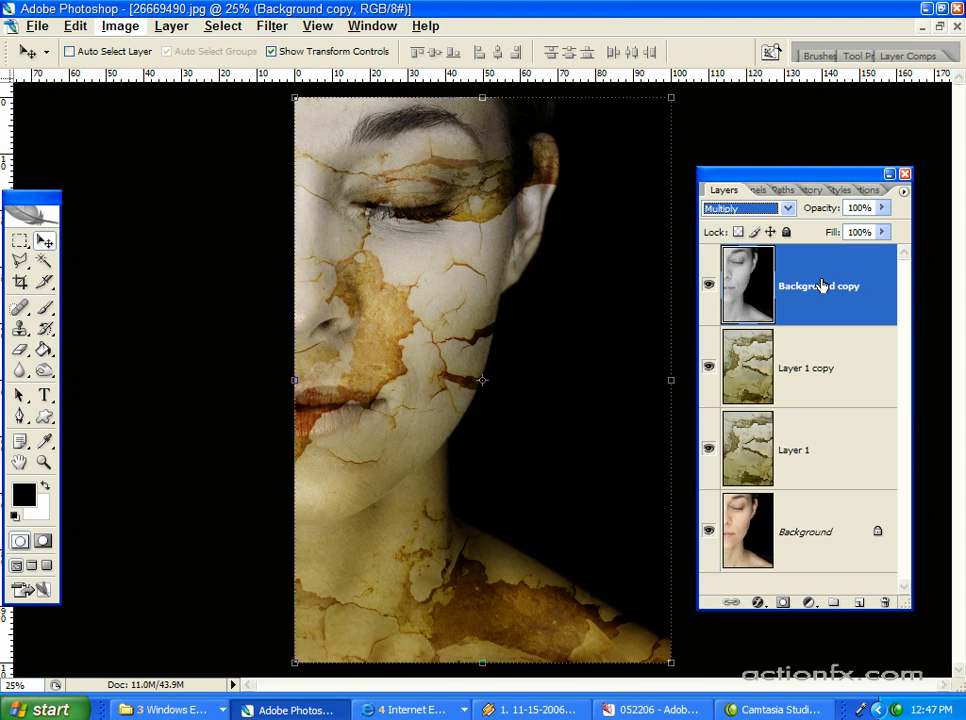
Add a Curves adjustment layer with RGB points at input 68, output 35 and input 175, output 173.
{"action": "left_click", "coordinate": [809, 605]}
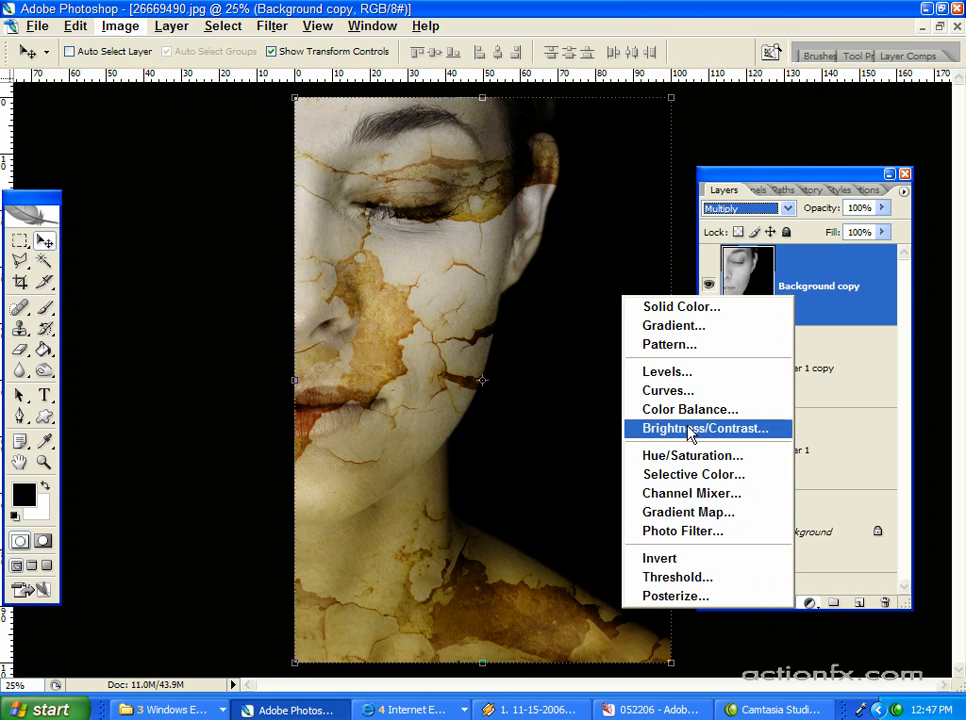
{"action": "left_click", "coordinate": [668, 390]}
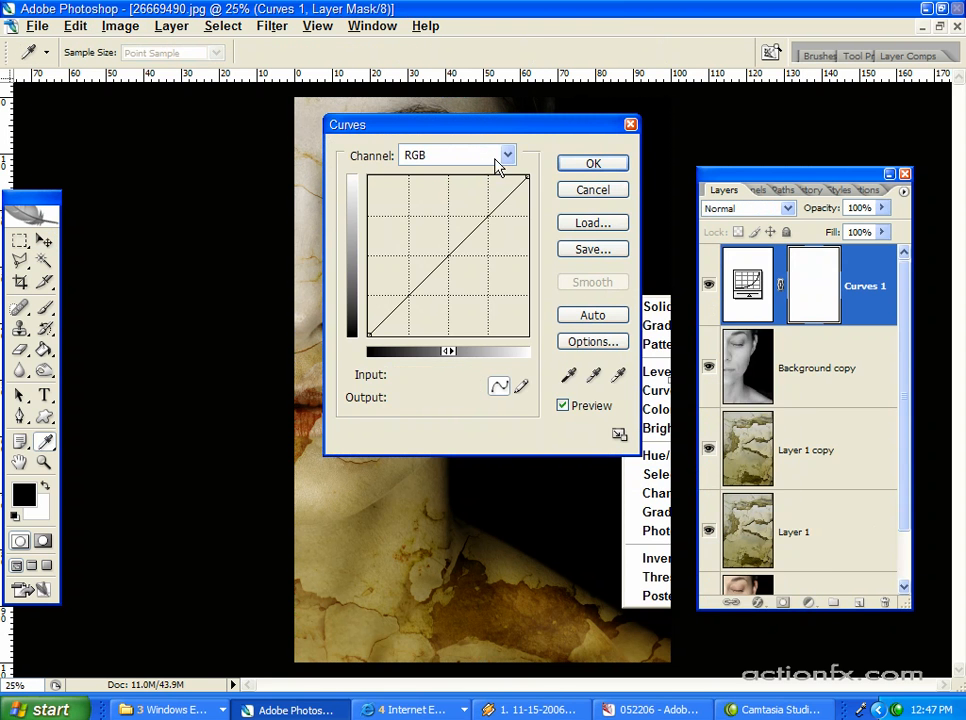
{"action": "left_click_drag", "start_coordinate": [497, 128], "coordinate": [785, 135]}
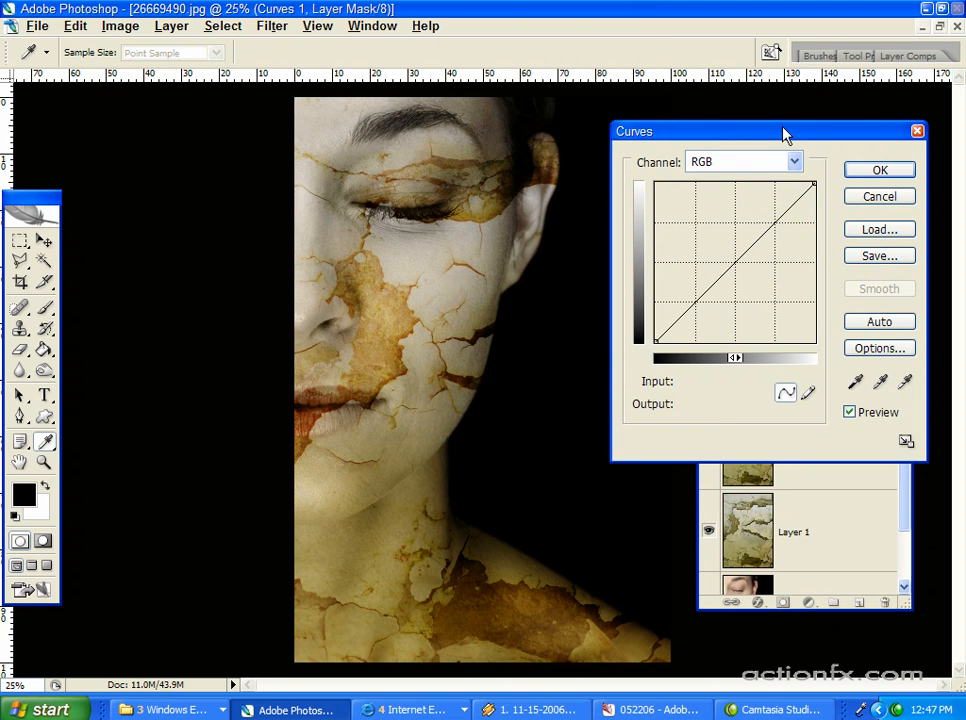
{"action": "left_click_drag", "start_coordinate": [694, 306], "coordinate": [698, 320]}
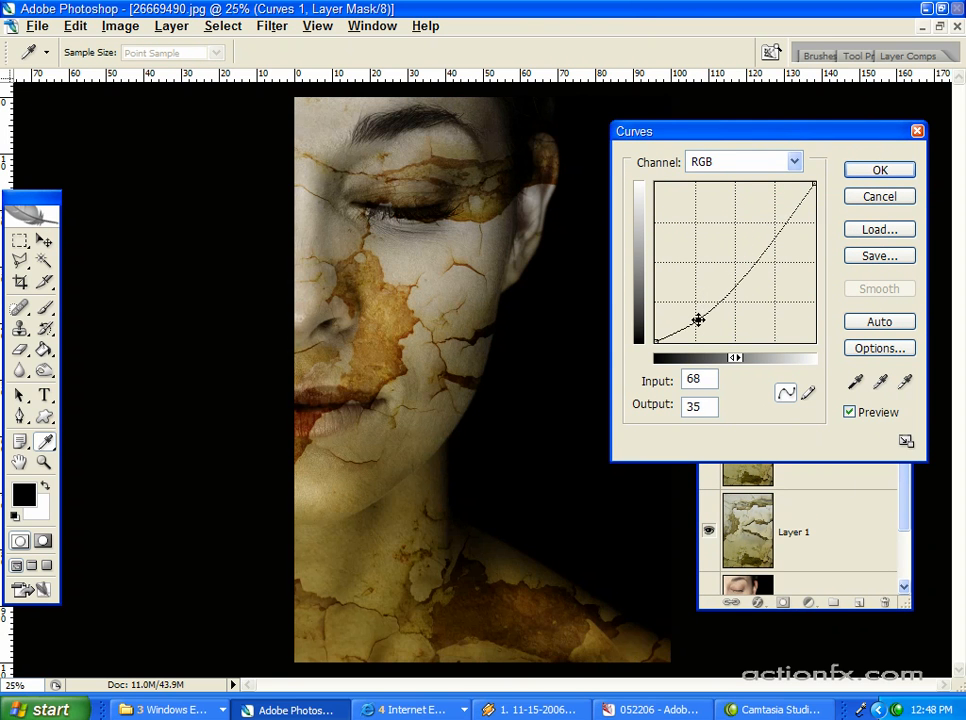
{"action": "mouse_move", "coordinate": [770, 240]}
{"action": "left_mouse_down"}
{"action": "mouse_move", "coordinate": [761, 217]}
{"action": "mouse_move", "coordinate": [764, 234]}
{"action": "left_mouse_up"}
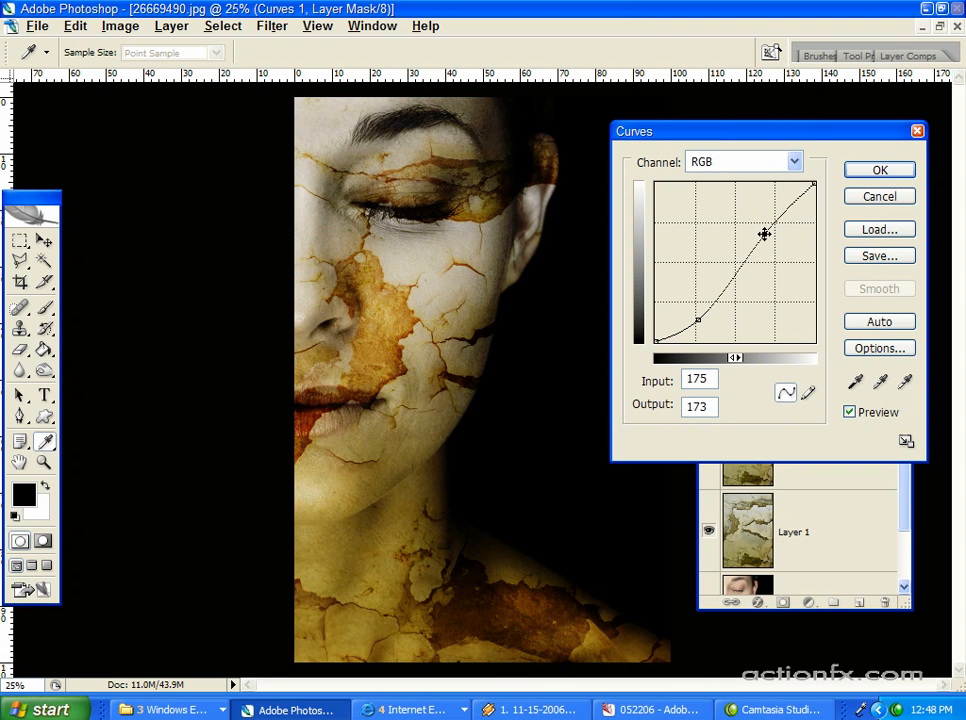
{"action": "left_click", "coordinate": [893, 172]}
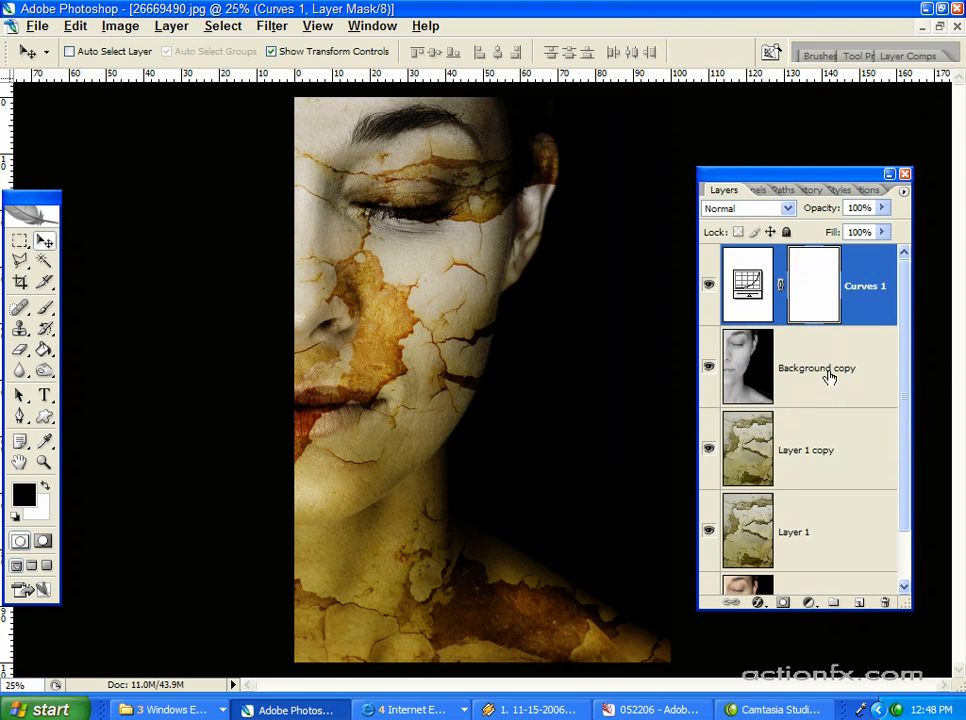
Add a Hue/Saturation adjustment layer with the Master saturation set to -35, and move the Layers palette clear of the image.
{"action": "left_click", "coordinate": [806, 604]}
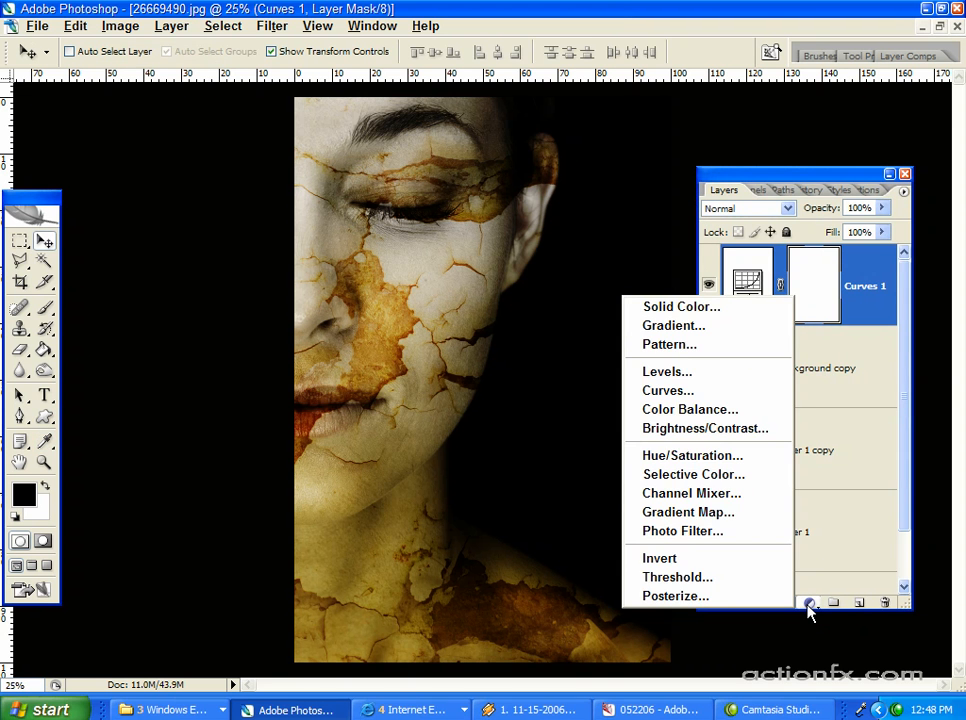
{"action": "left_click", "coordinate": [718, 456]}
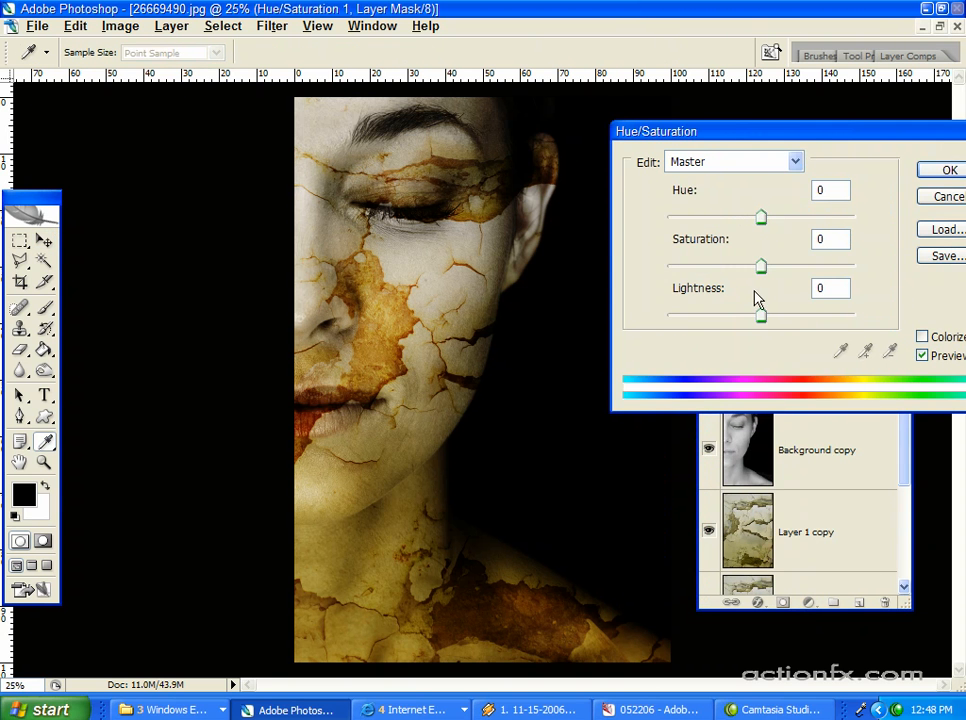
{"action": "left_click_drag", "start_coordinate": [759, 268], "coordinate": [731, 266]}
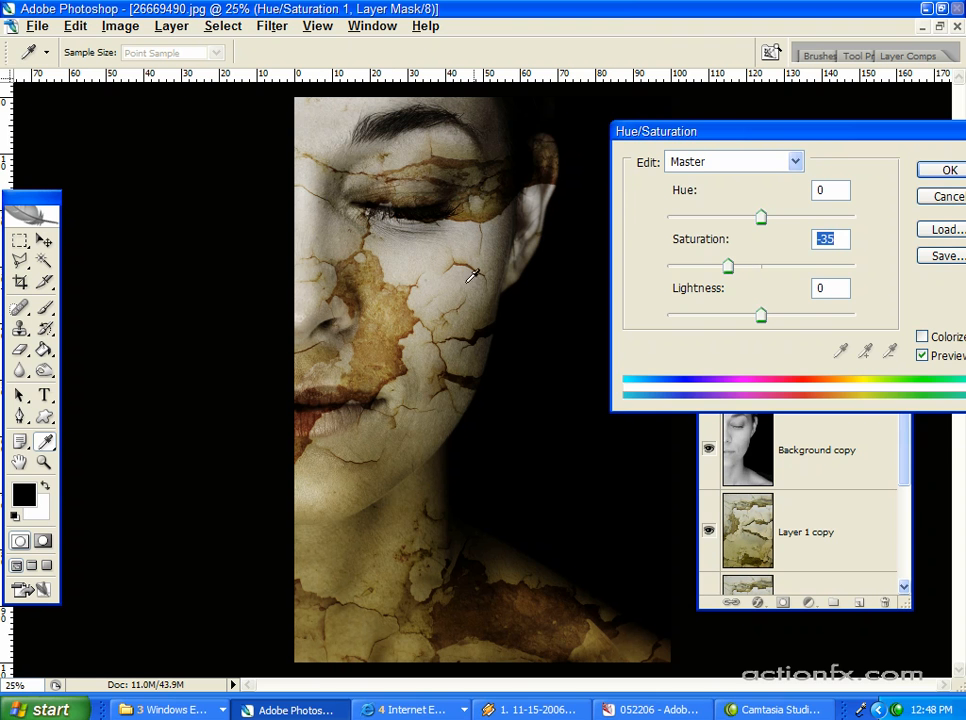
{"action": "left_click", "coordinate": [950, 172]}
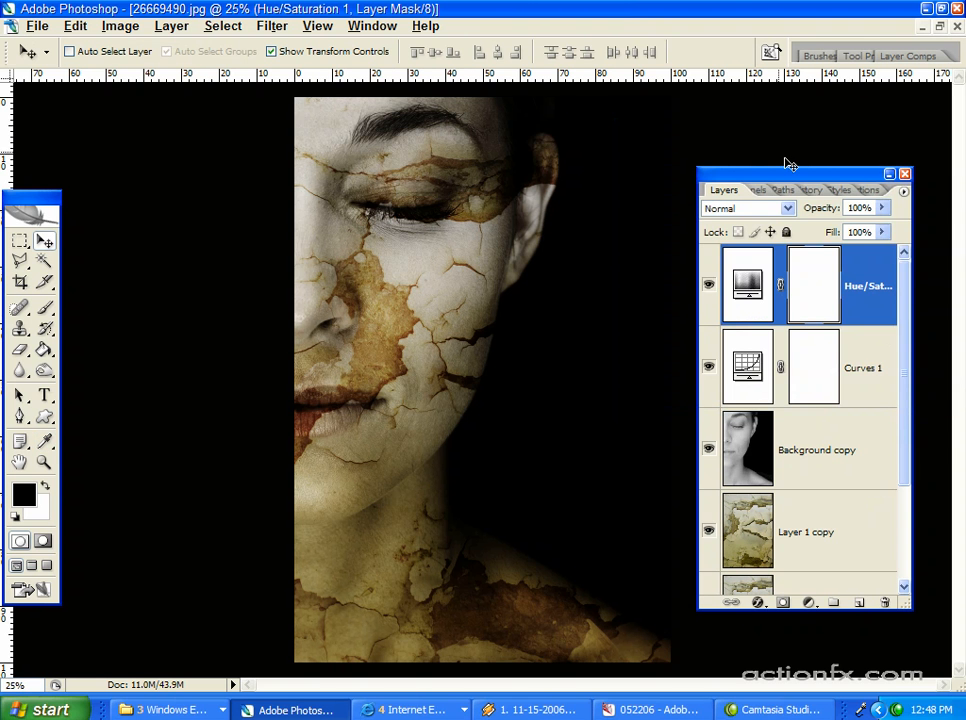
{"action": "left_click_drag", "start_coordinate": [790, 175], "coordinate": [775, 141]}
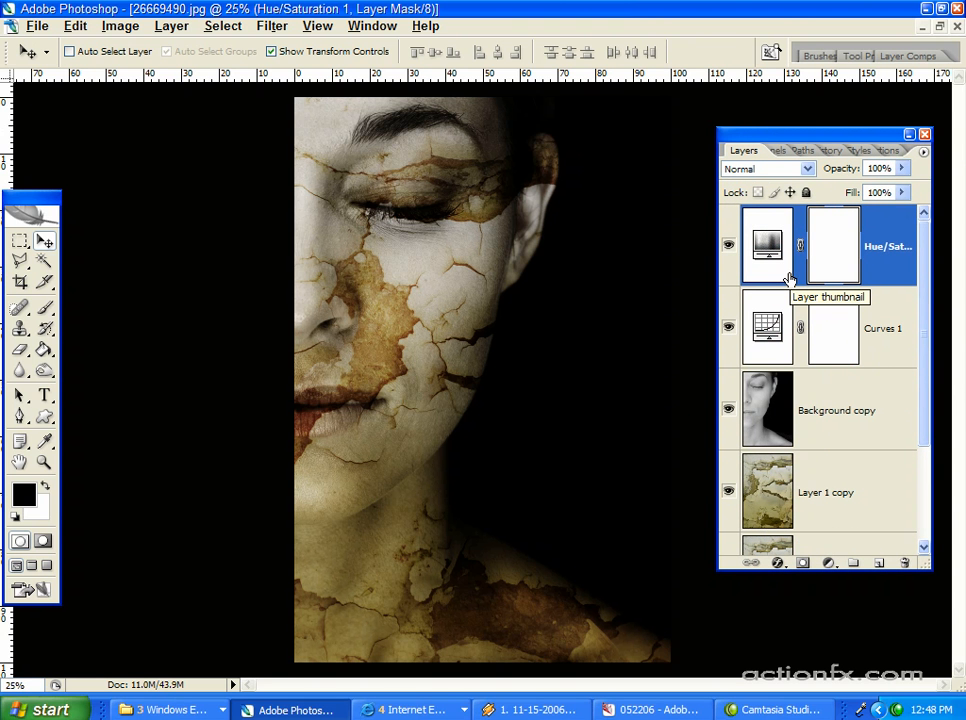